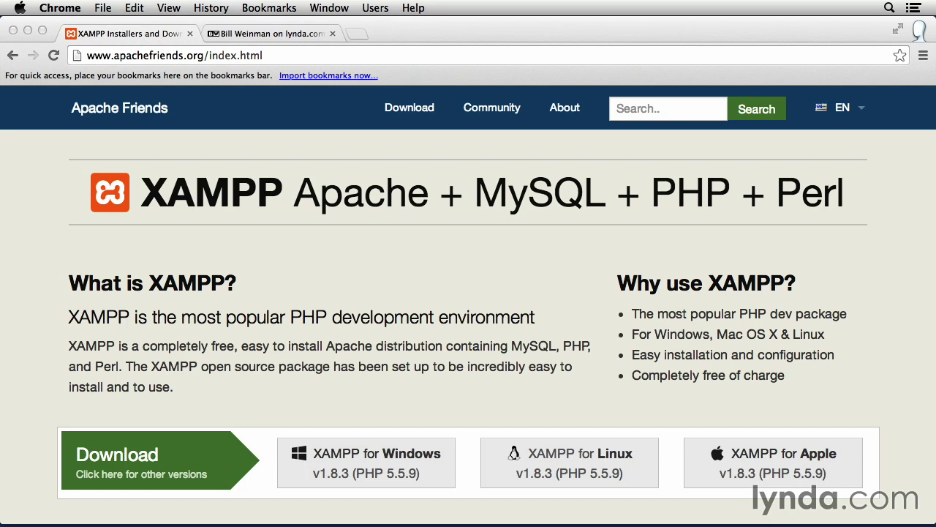
Step: Open the Sharing settings in System Preferences to check the computer name and enabled sharing services, and quit System Preferences
left_click(20, 7)
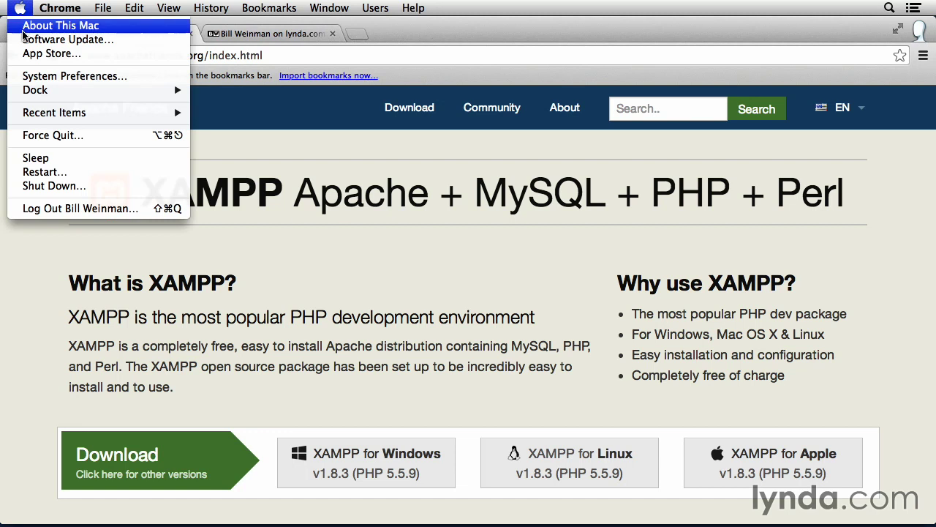
left_click(62, 77)
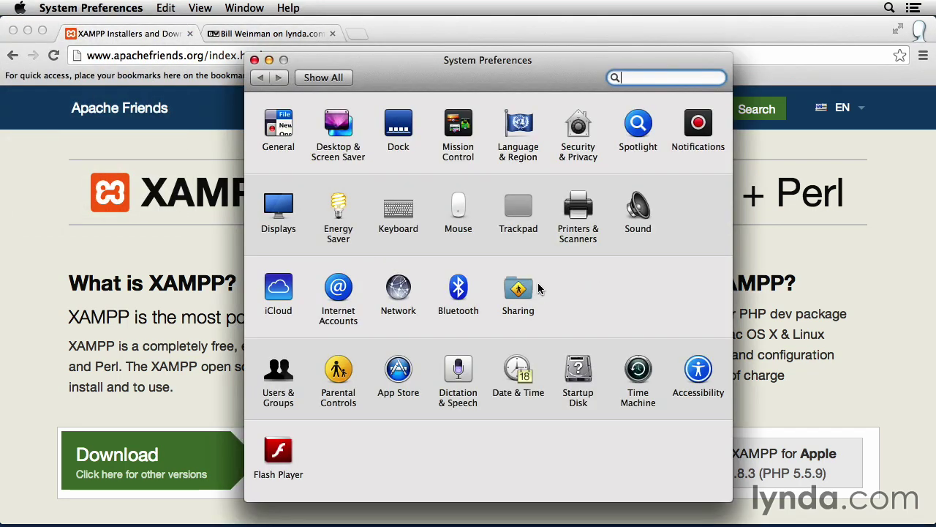
left_click(515, 290)
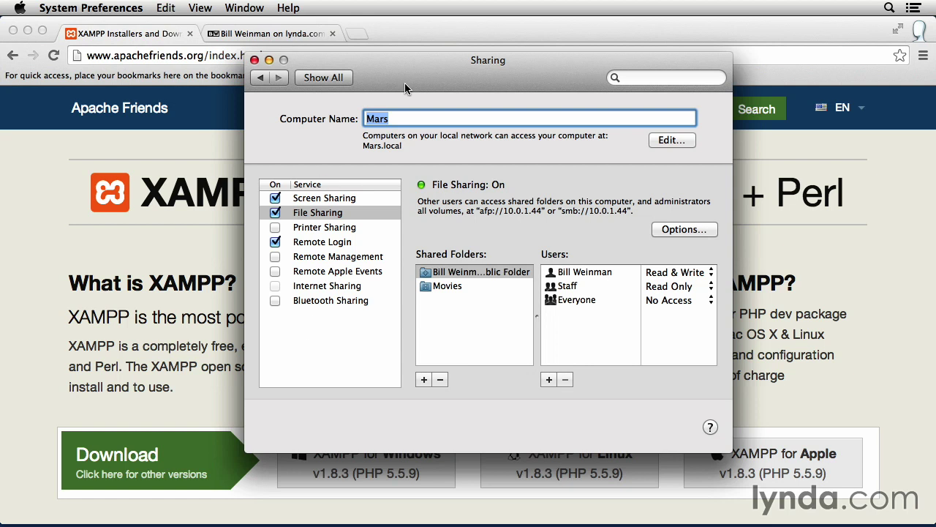
key("super+q")
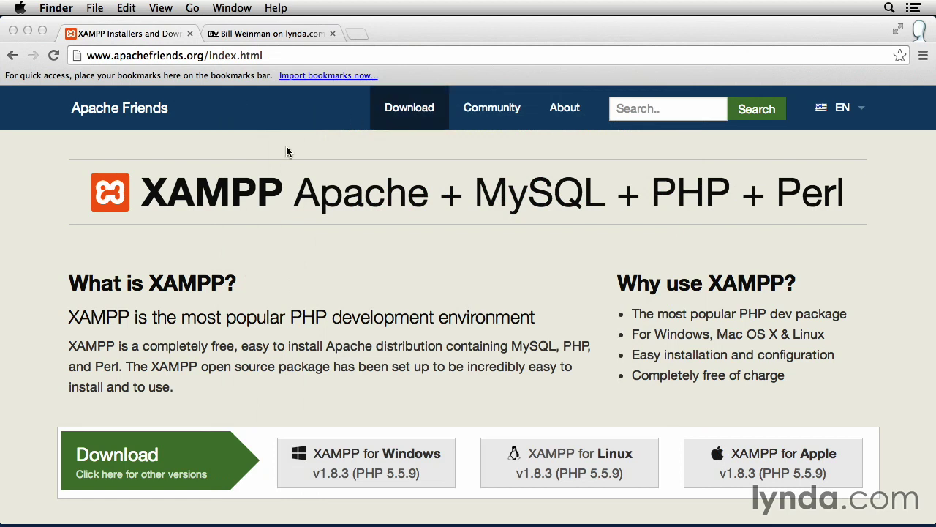
Step: Switch to the App Store and search it for "textwrangler"
left_click(20, 8)
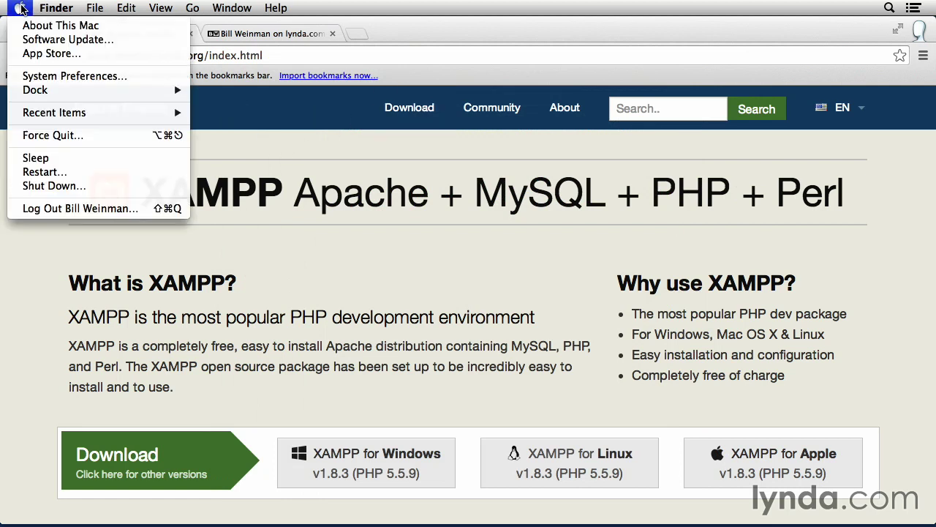
left_click(56, 56)
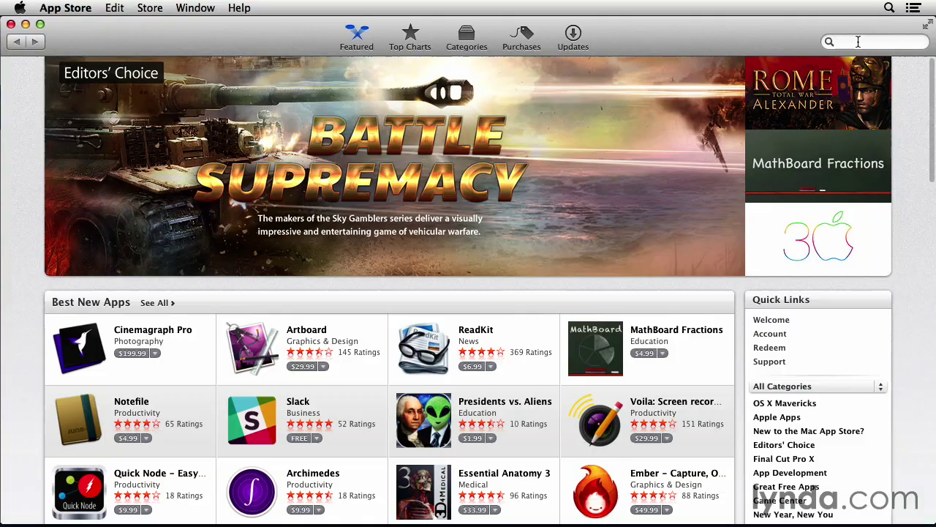
left_click(858, 41)
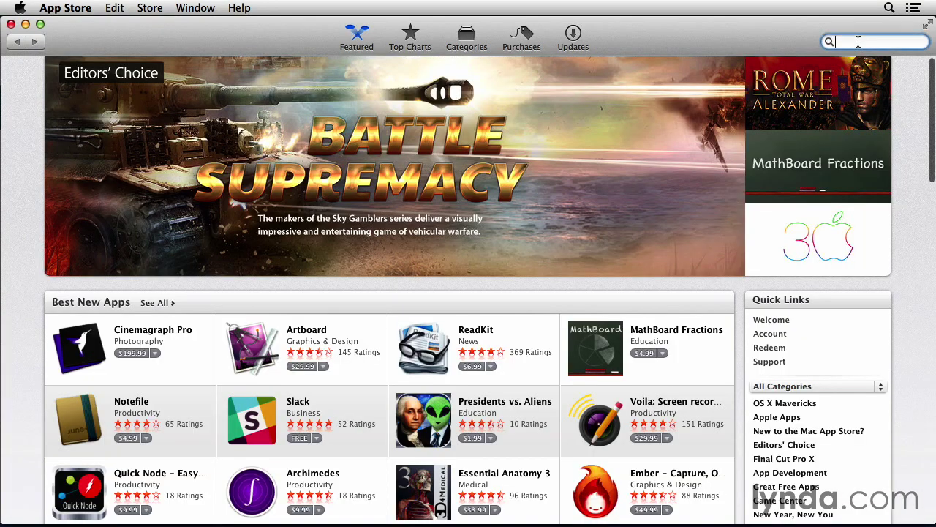
type("textwrangler")
key("Return")
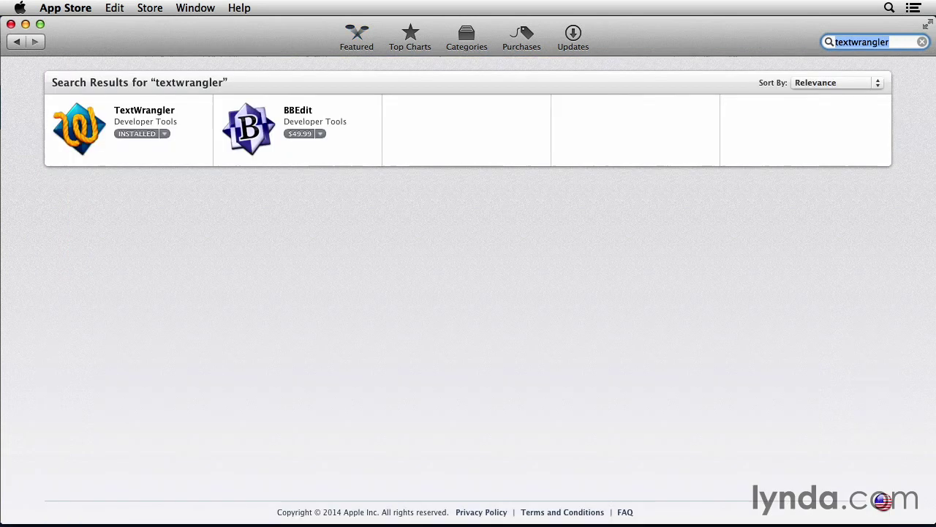
Step: Open the TextWrangler product page and look through its description, version information, screenshots and ratings
left_click(77, 139)
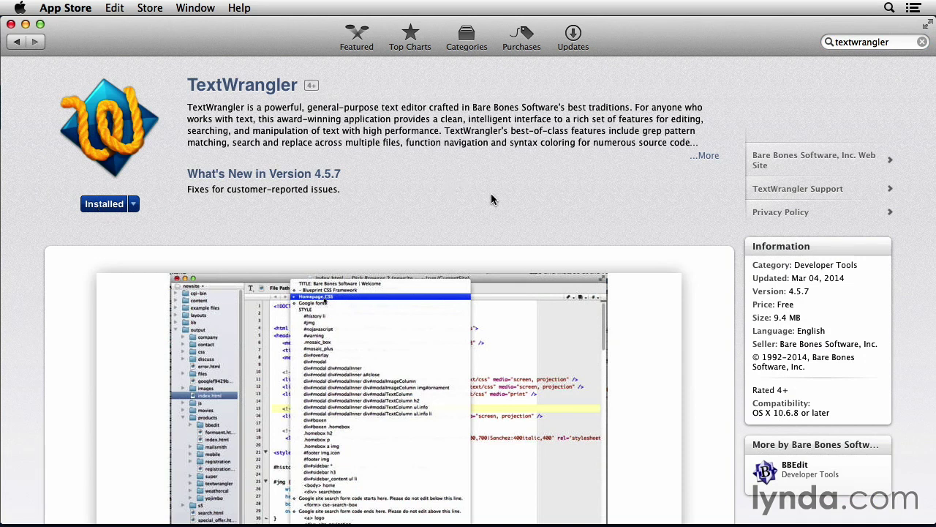
scroll(491, 193, "down", 10)
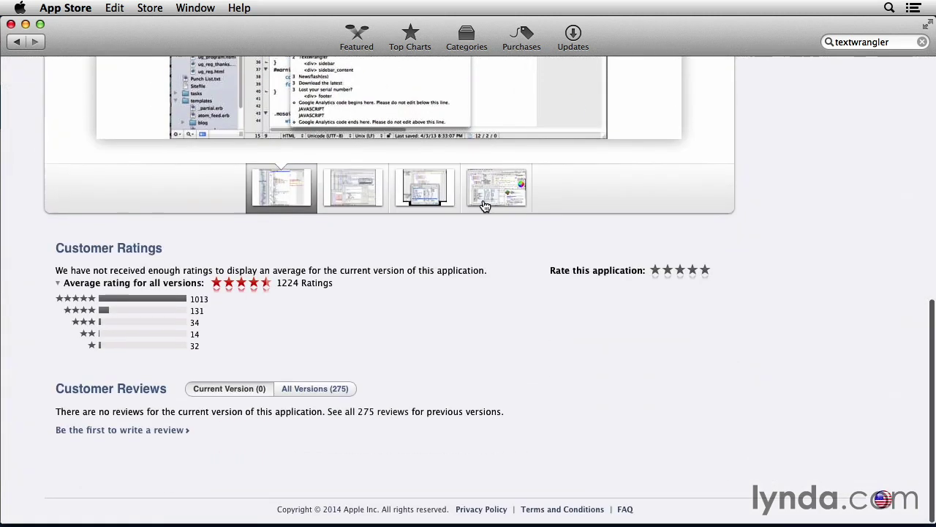
scroll(431, 293, "up", 10)
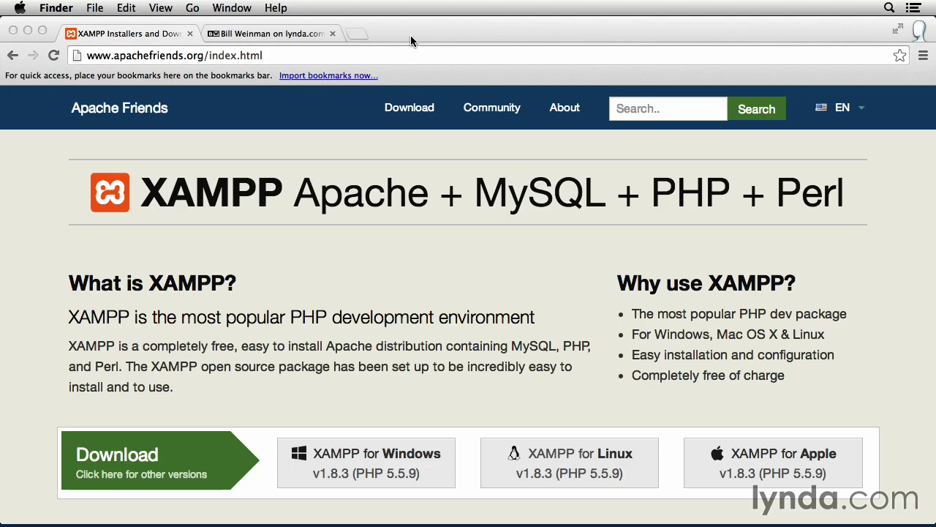
Step: Switch to Chrome and compare the Apache Friends XAMPP page with the Windows and Mac XAMPP downloads listed on bw.org/ldcsql
left_click(408, 46)
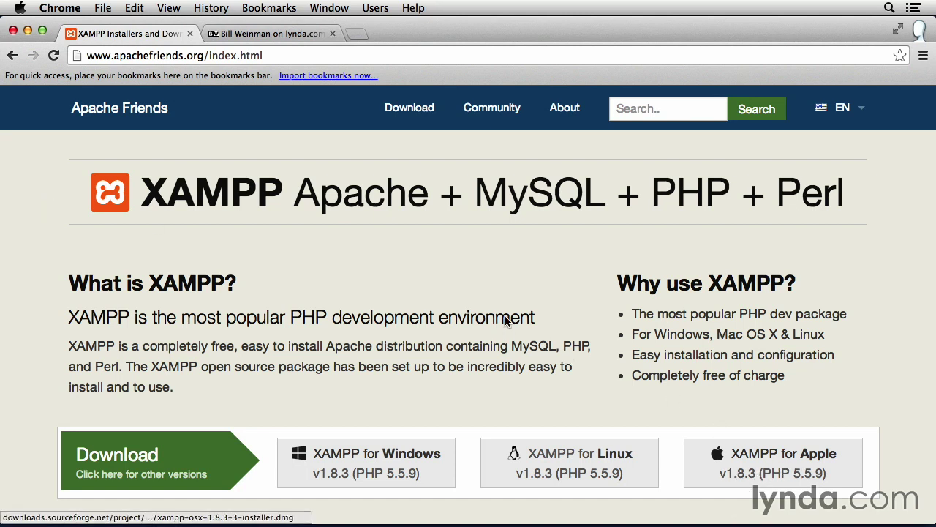
left_click(262, 35)
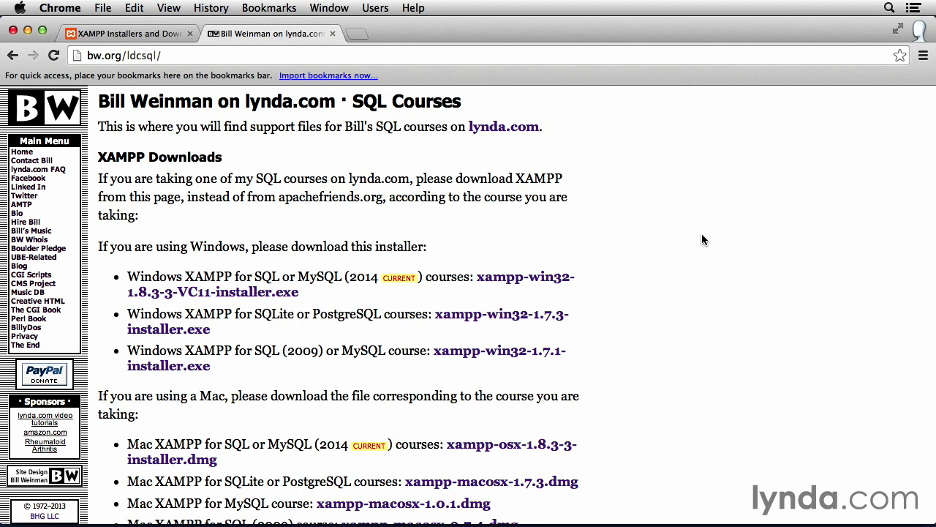
scroll(684, 231, "down", 5)
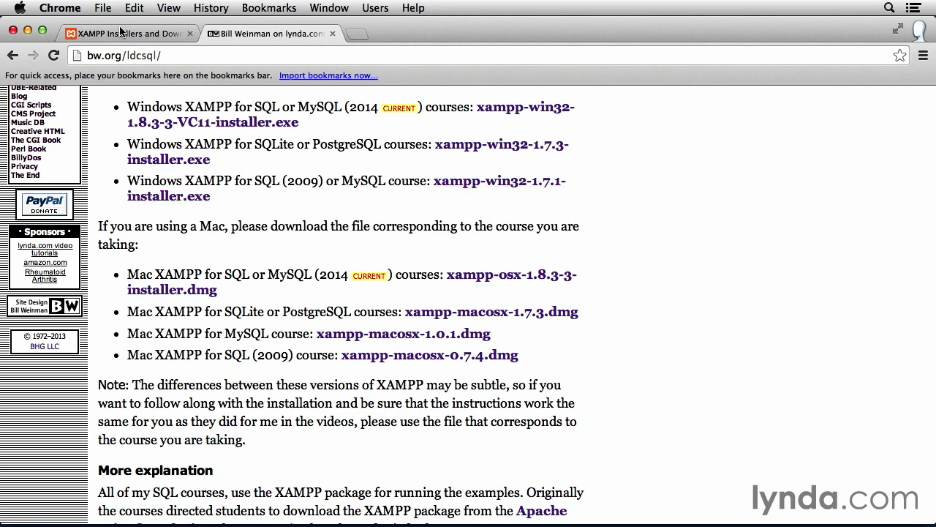
left_click(119, 35)
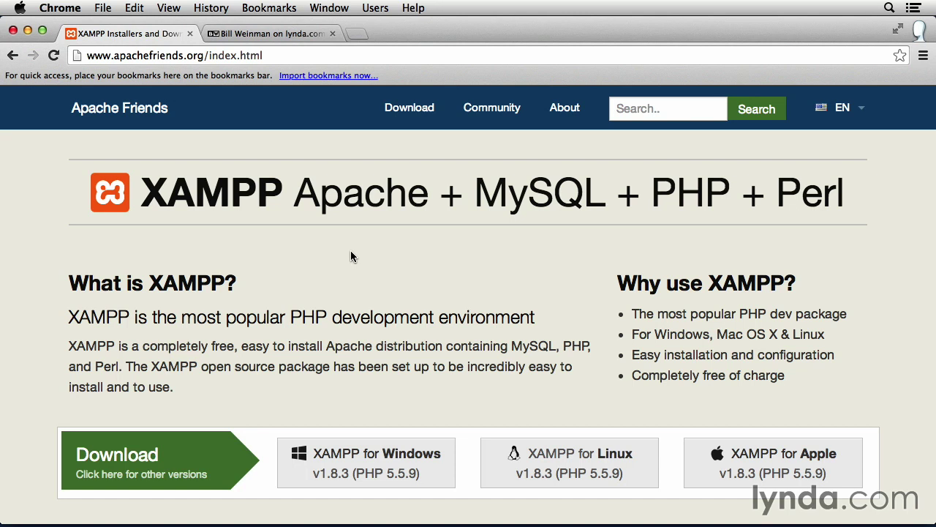
left_click(269, 39)
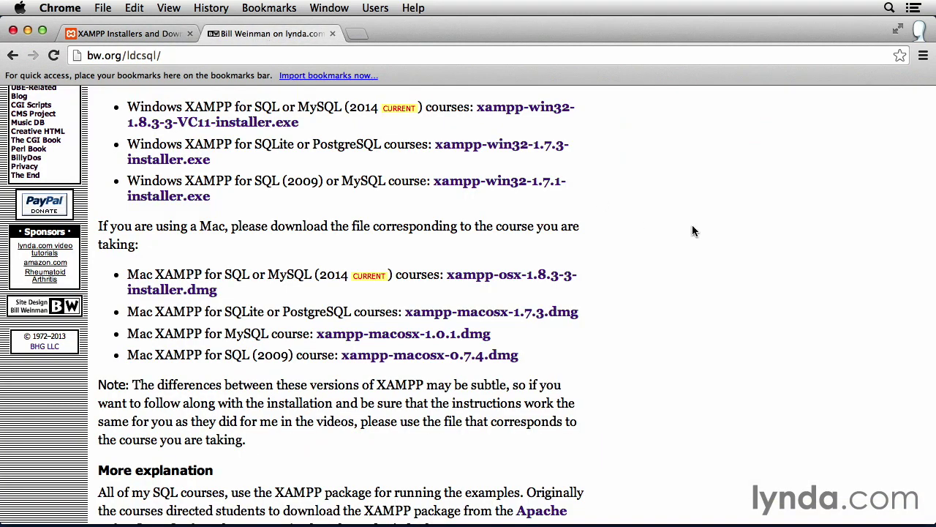
Step: Open the XAMPP disk image on the desktop and launch xampp-osx-1.8.3-3-installer.app, allowing the downloaded application to open
left_click(28, 30)
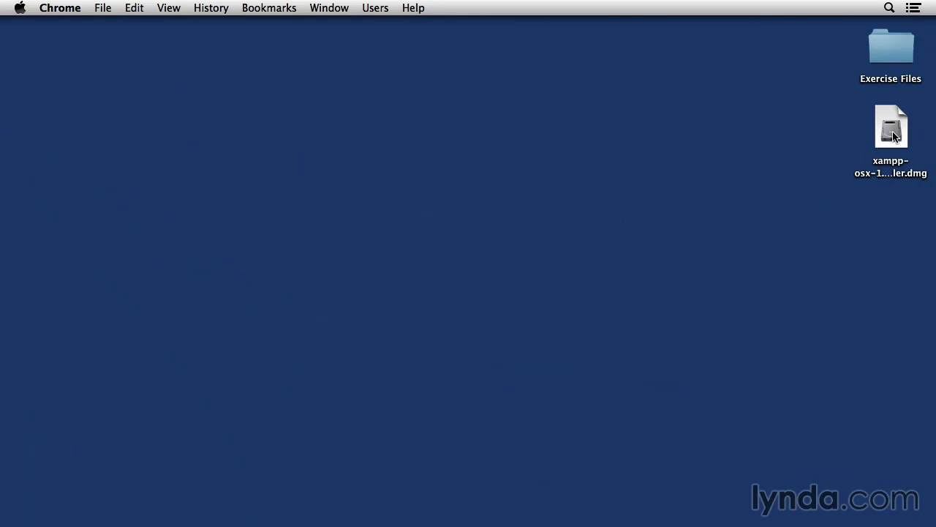
left_click(893, 136)
double_click(893, 136)
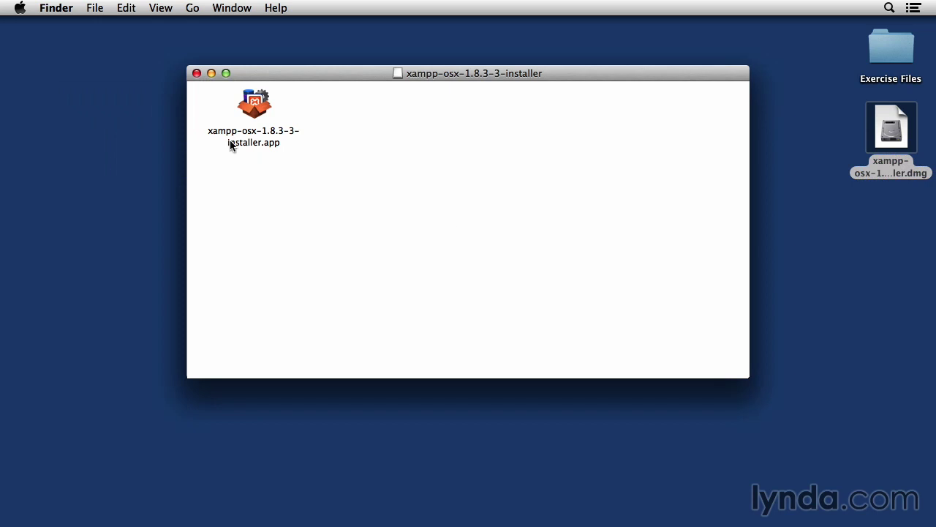
double_click(254, 110)
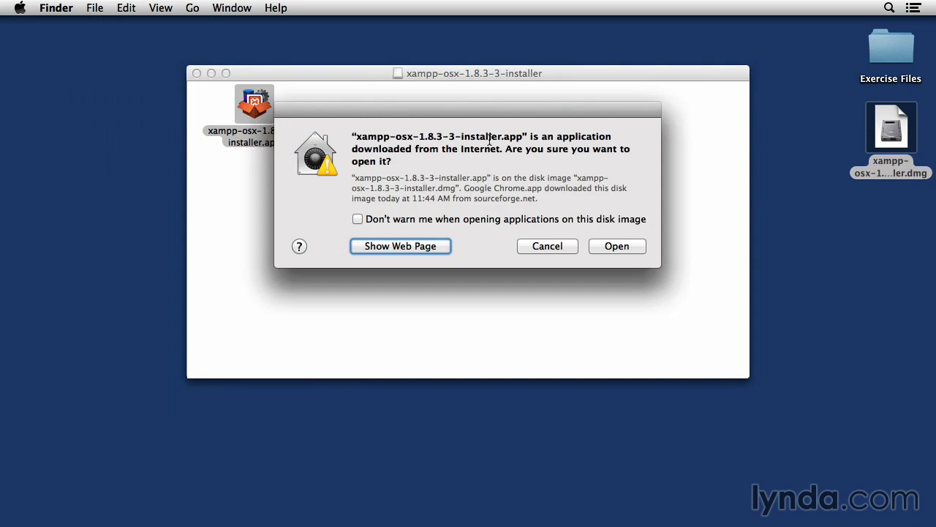
left_click(619, 247)
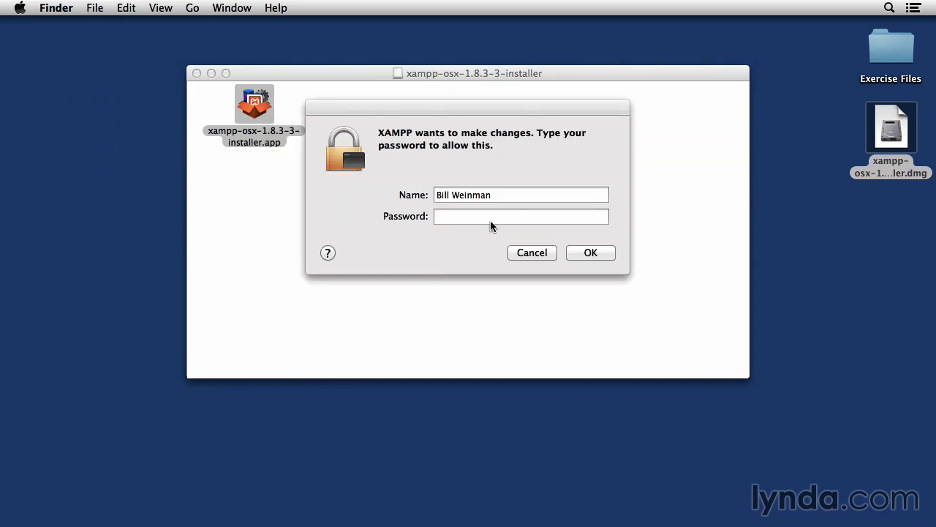
Step: Authorize the XAMPP installer by entering the account password
left_click(488, 218)
type("•••••••")
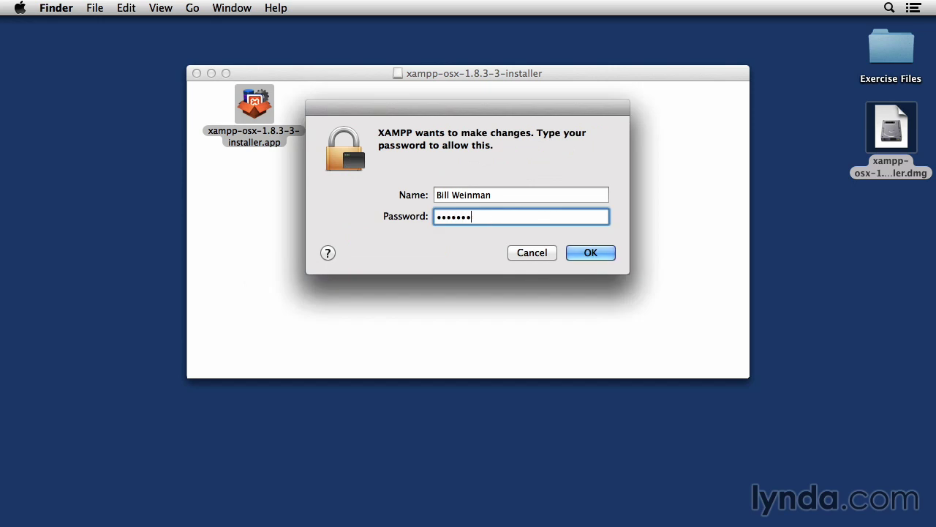
key("Return")
Step: Install XAMPP with the Core Files and Developer Files into /Applications/XAMPP, with "Learn more about Bitnami for XAMPP" turned off
left_click(614, 417)
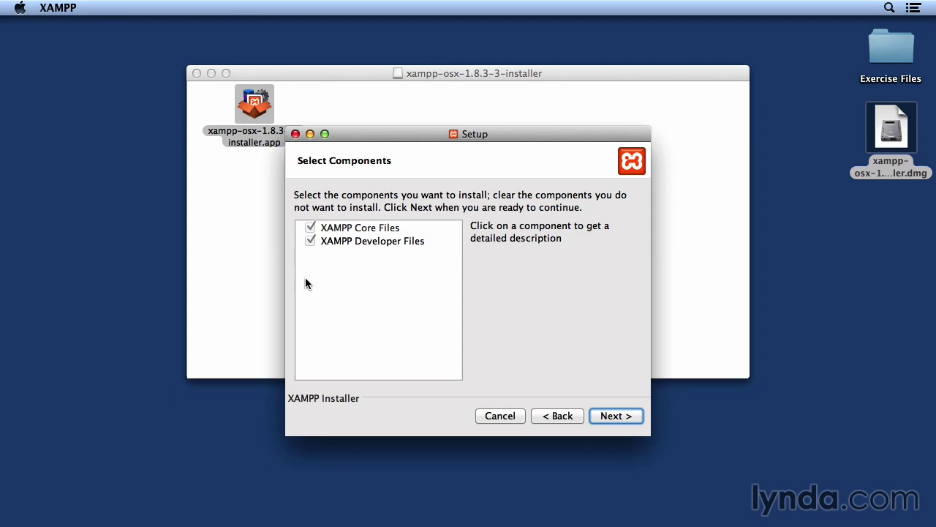
left_click(626, 416)
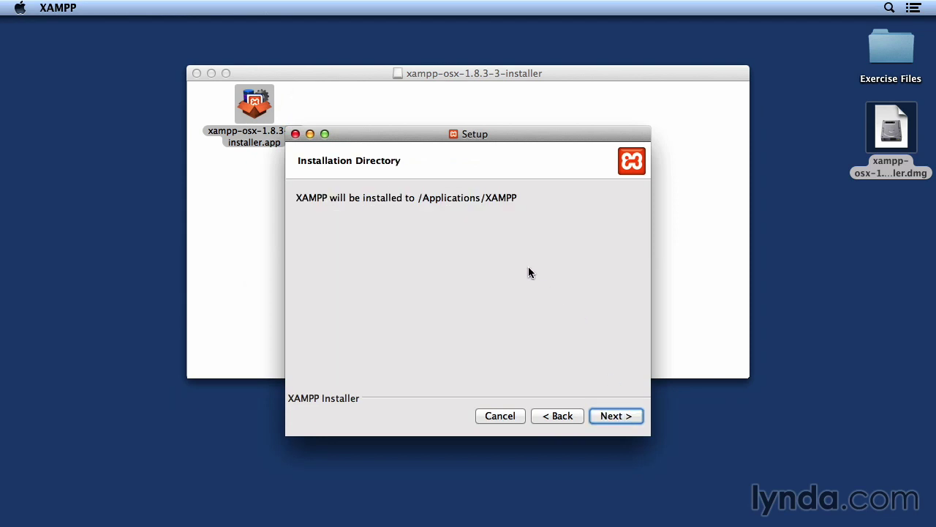
left_click(617, 415)
left_click(599, 281)
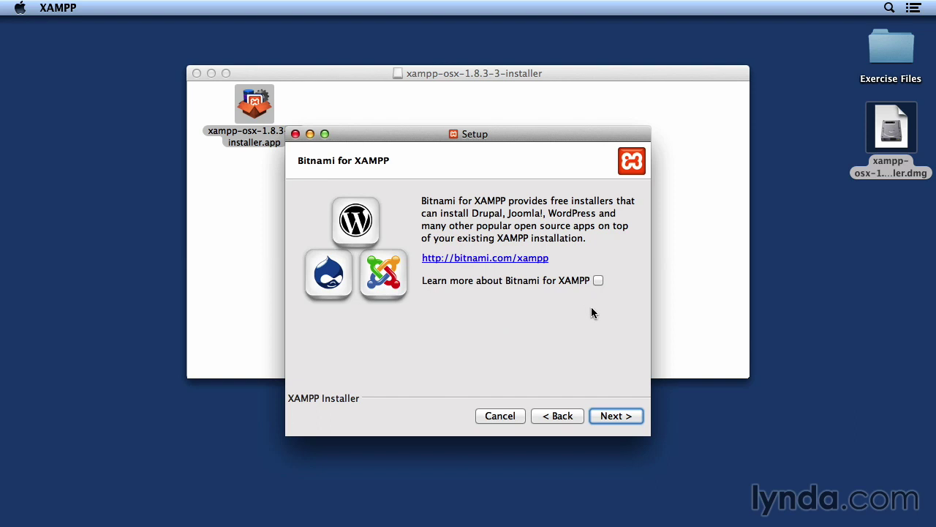
left_click(619, 416)
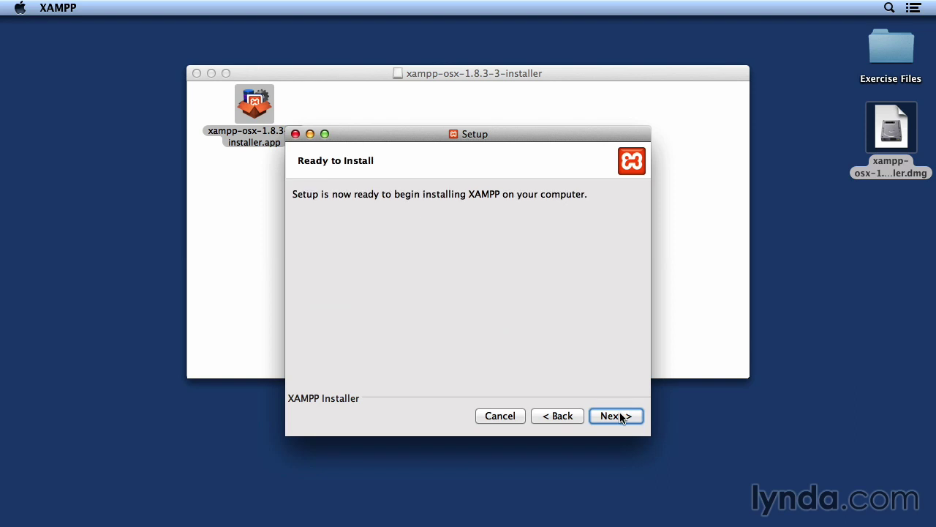
left_click(615, 416)
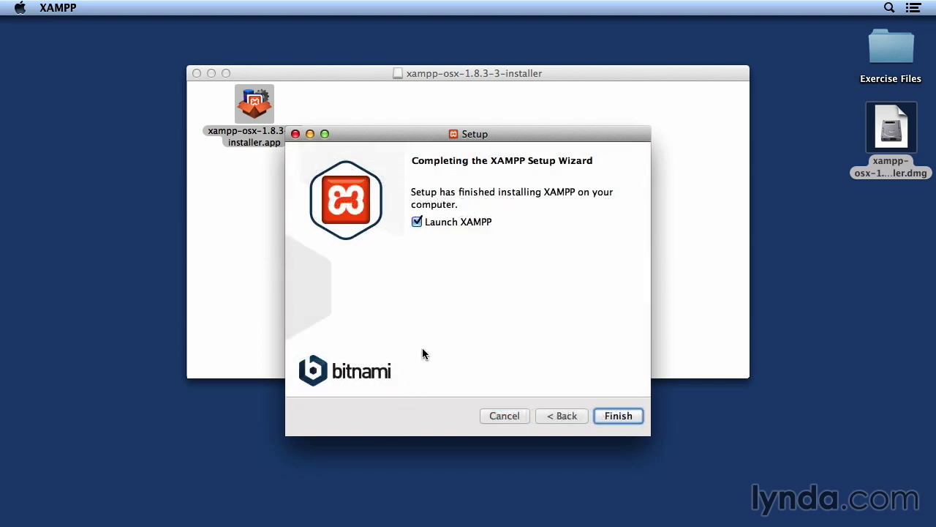
Step: Finish the setup wizard with Launch XAMPP turned off, and eject the xampp-osx-1.8.3-3-installer disk
left_click(417, 222)
left_click(616, 416)
right_click(410, 123)
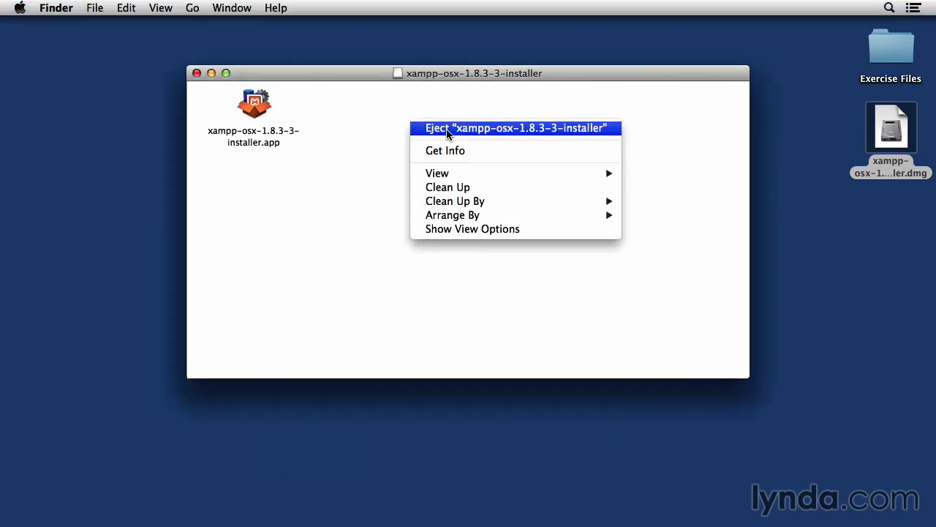
left_click(474, 129)
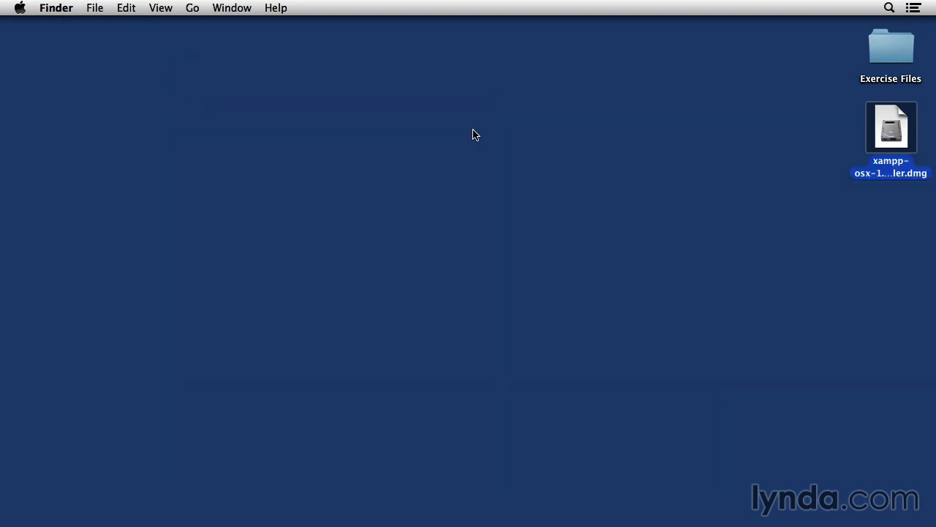
Step: Open the XAMPP folder inside Applications in a new Finder window and add manager-osx.app to the Dock
left_click(389, 157)
key("super+n")
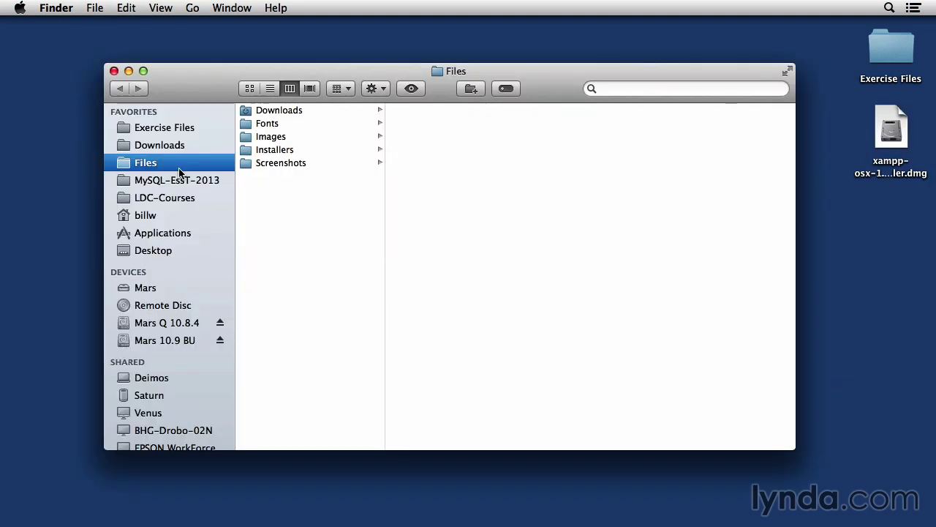
left_click(164, 234)
scroll(316, 213, "down", 5)
scroll(316, 213, "down", 8)
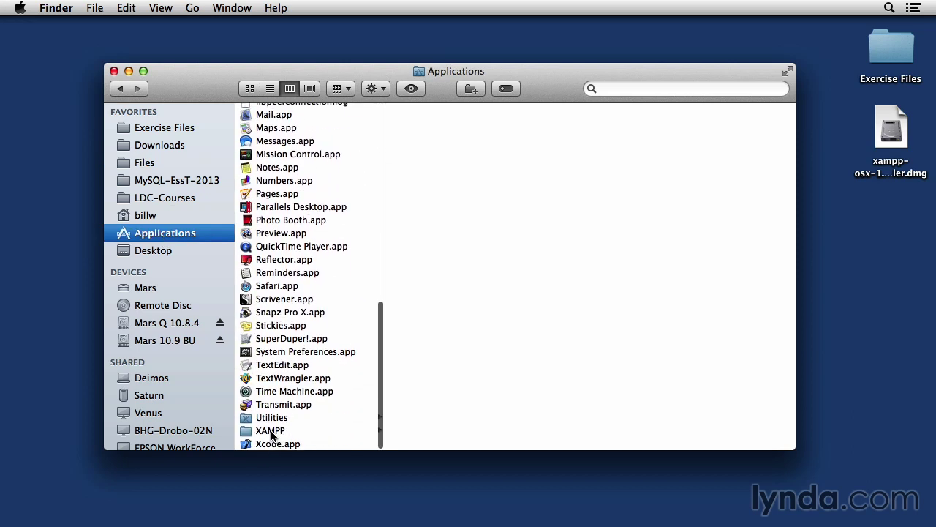
left_click(271, 432)
left_click_drag(432, 179, 507, 503)
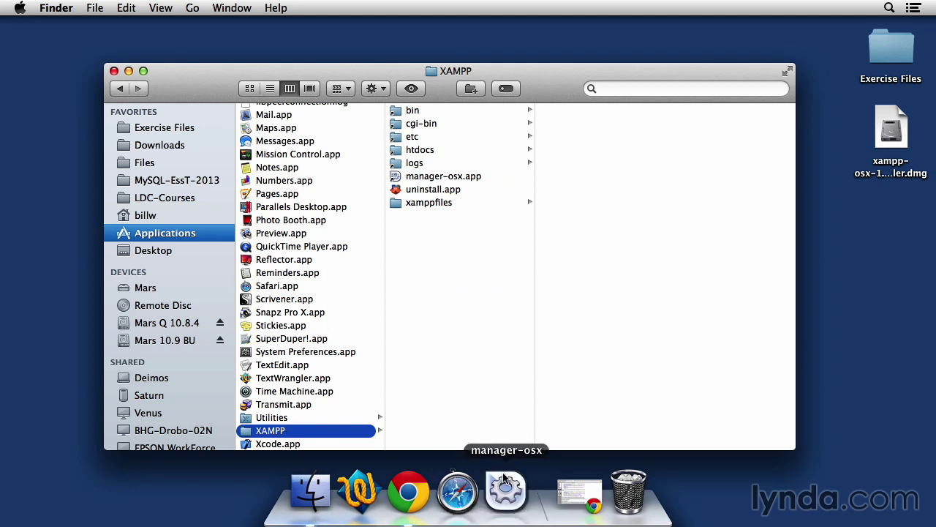
Step: Launch manager-osx from the Dock, authorizing it with the account password, and show its server management list
left_click(506, 505)
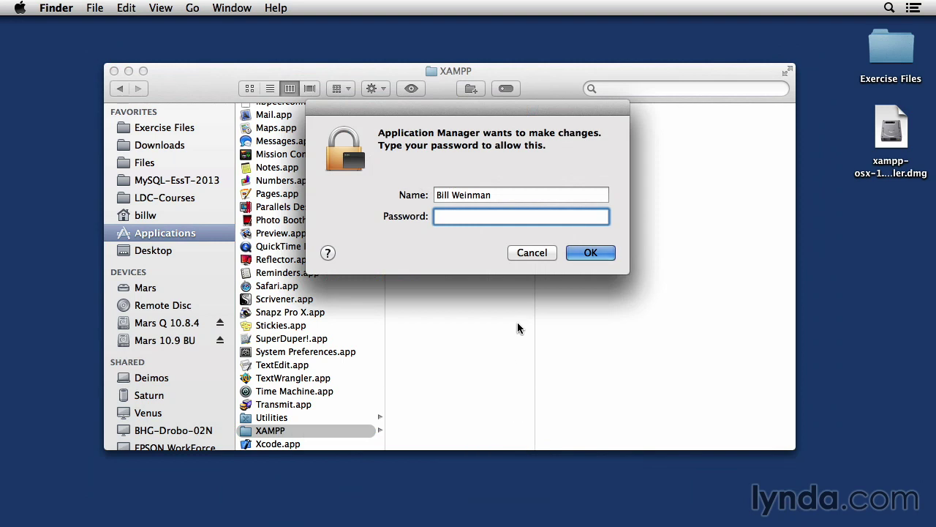
left_click_drag(473, 110, 552, 223)
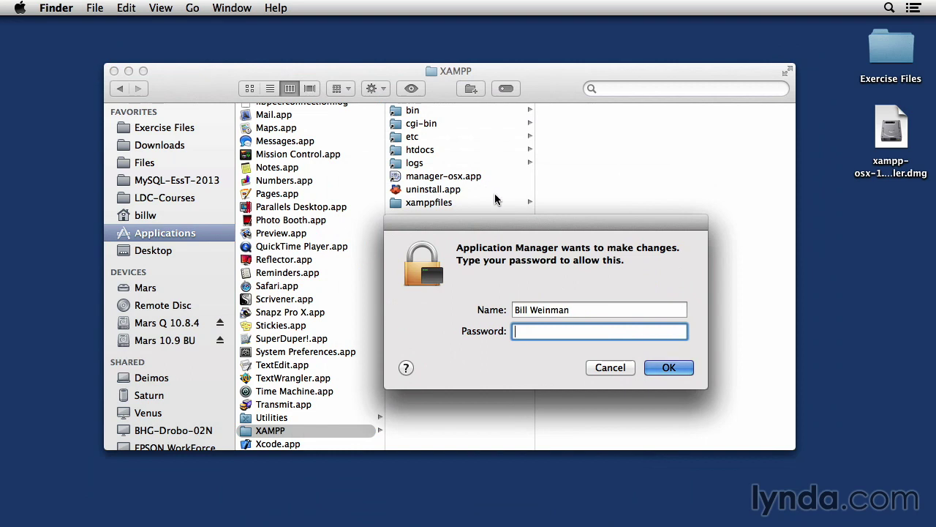
type("•••••••••")
key("Return")
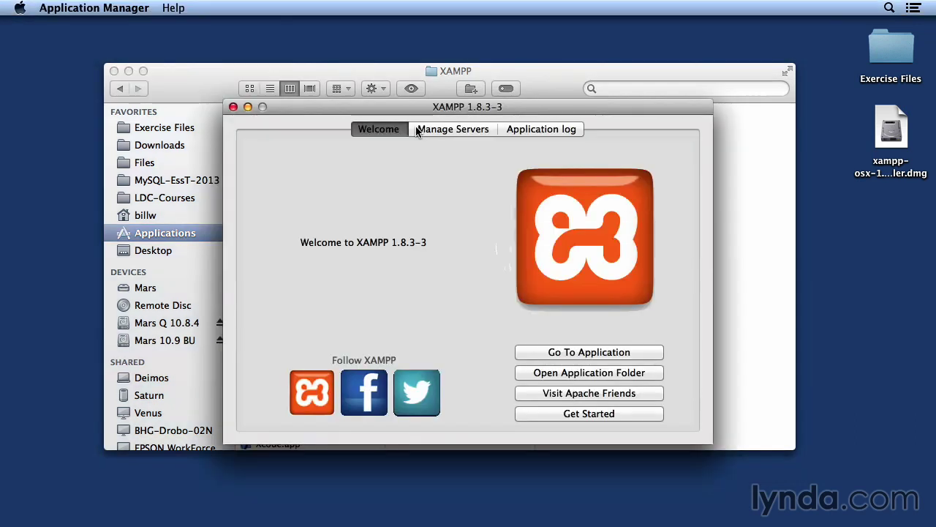
left_click(455, 132)
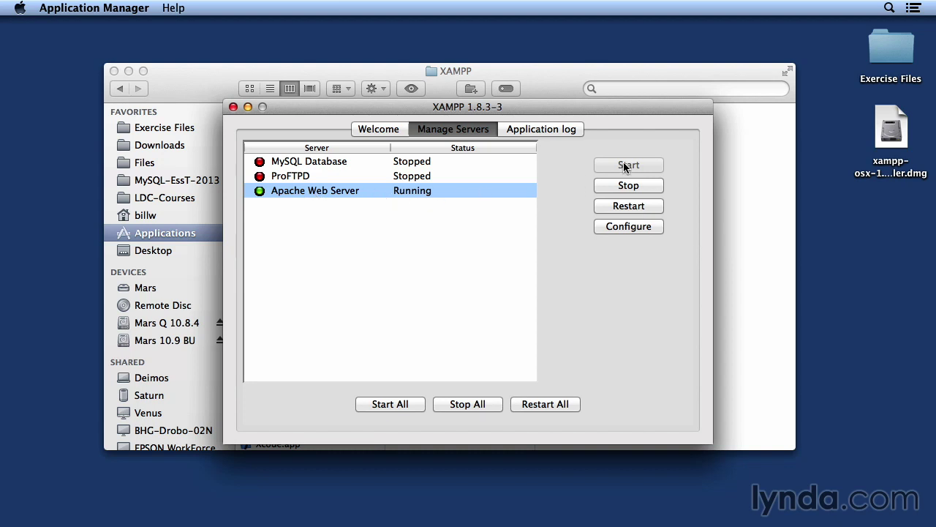
Step: Start the MySQL Database server and quit the XAMPP manager
left_click(313, 163)
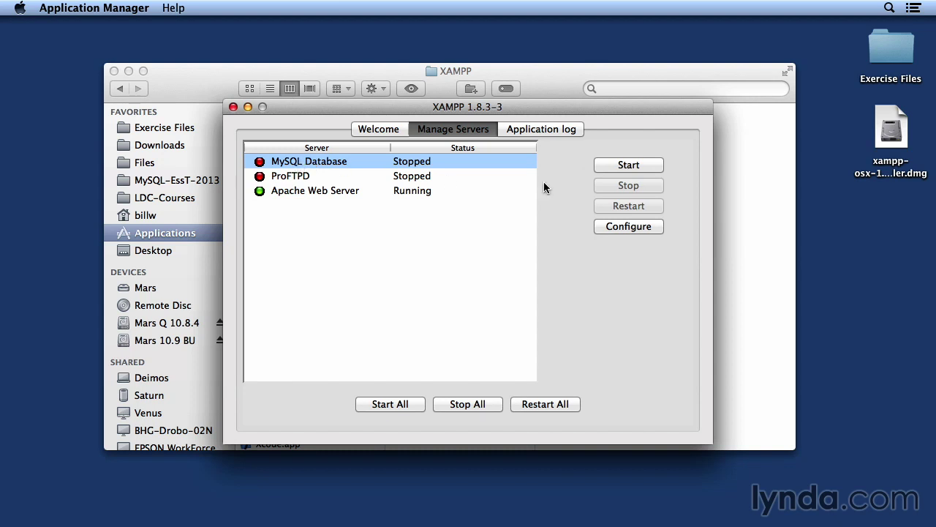
left_click(638, 165)
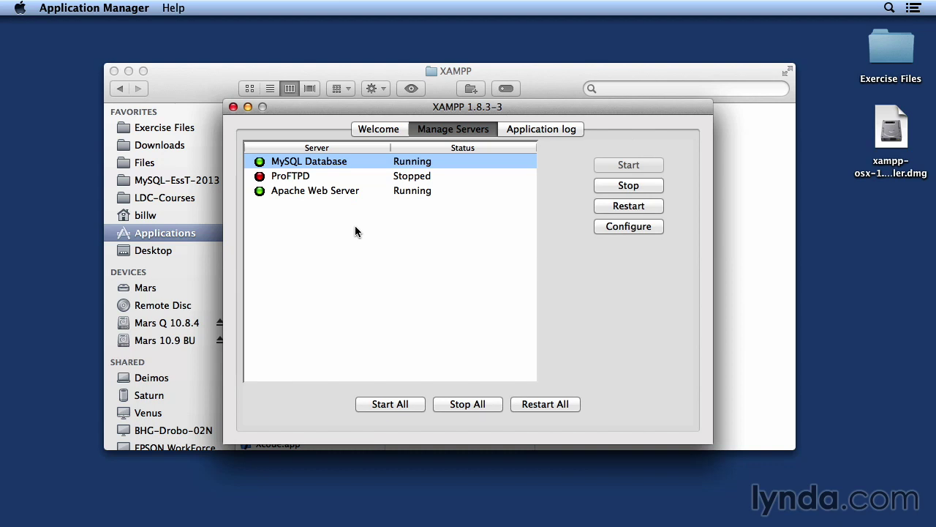
key("super+q")
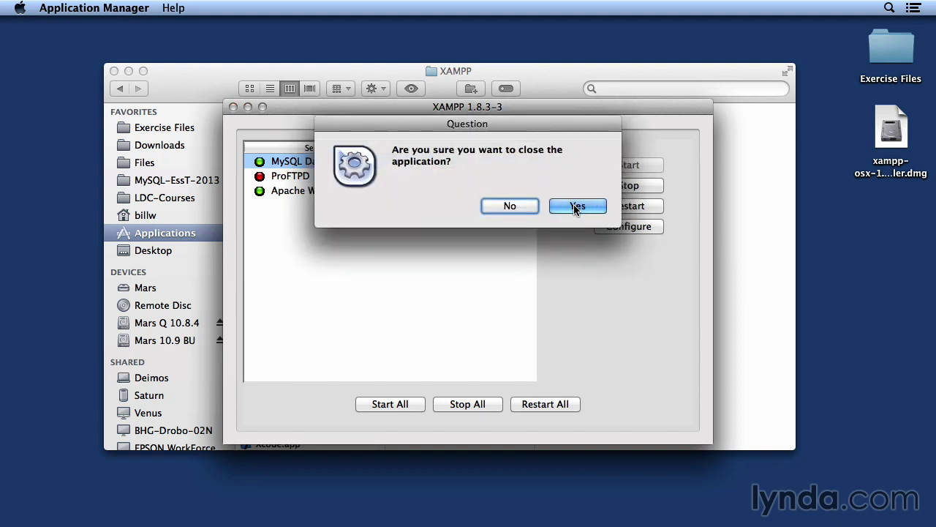
left_click(575, 206)
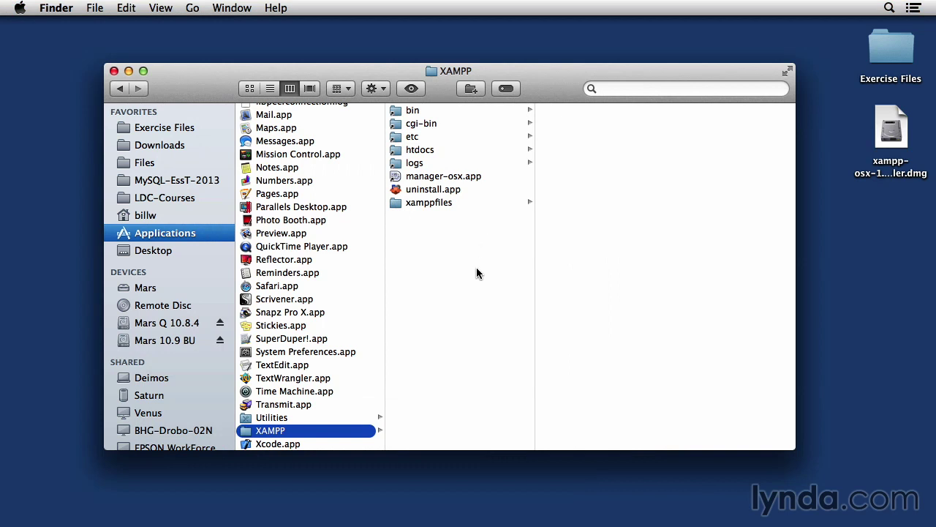
Step: Reopen manager-osx from the Dock with the account password, check the status of the MySQL Database server, and quit the manager again
mouse_move(438, 513)
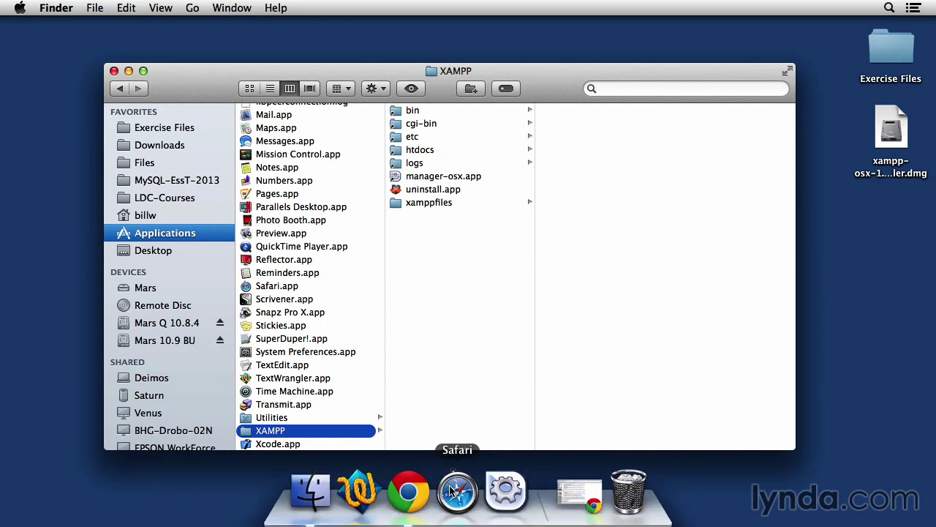
left_click(506, 495)
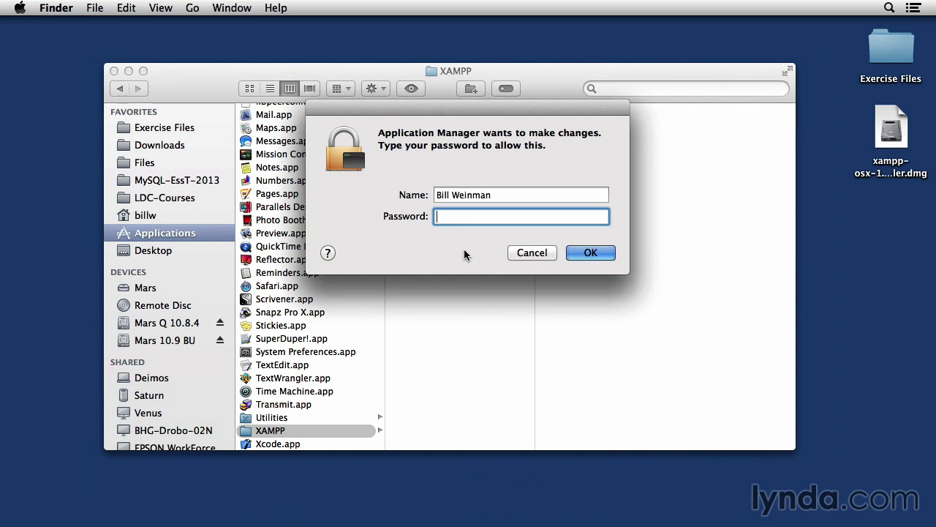
type("************")
key("Return")
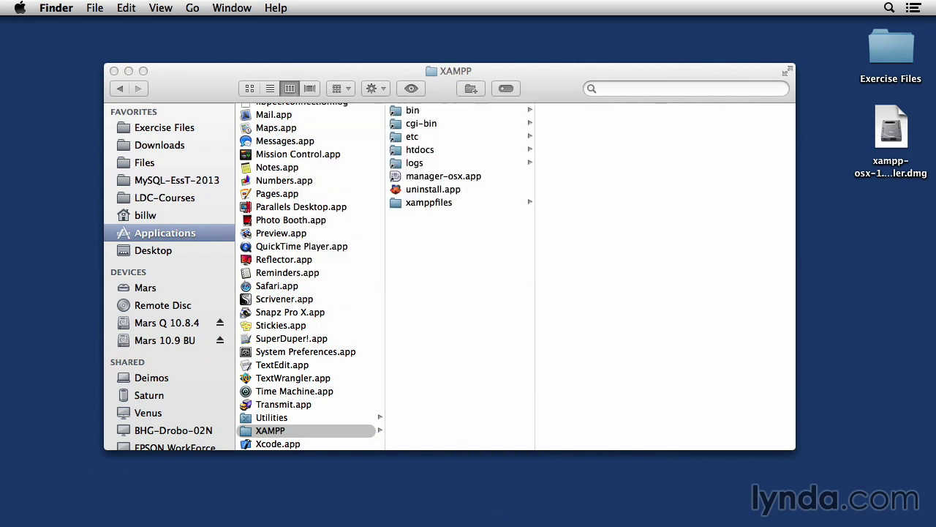
left_click(459, 127)
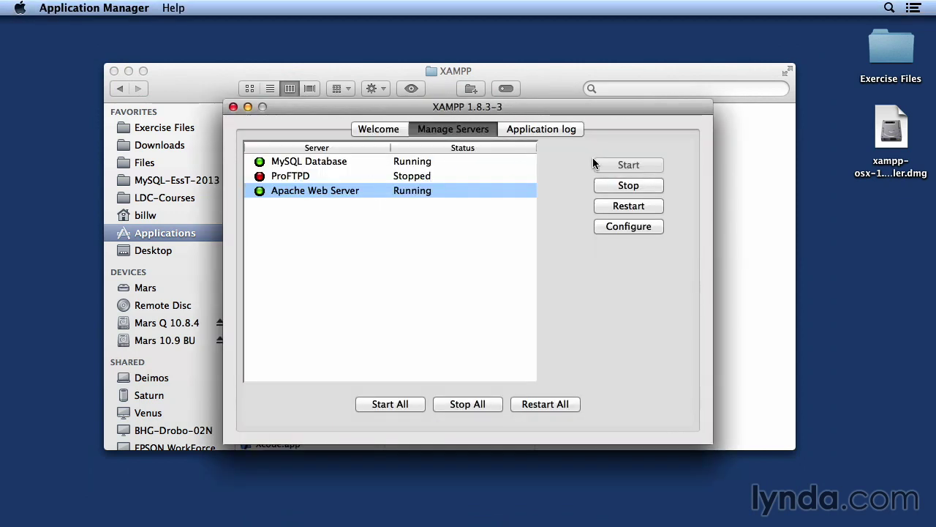
left_click(311, 162)
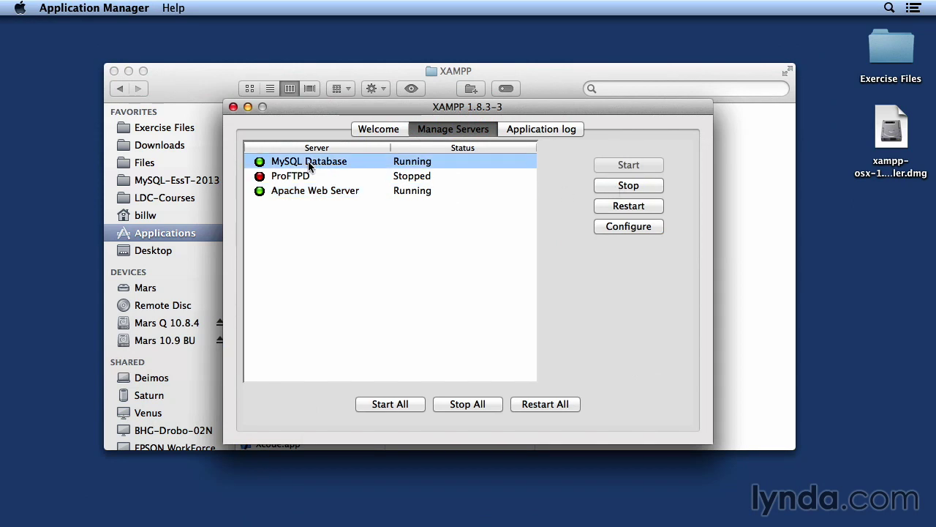
key("super+q")
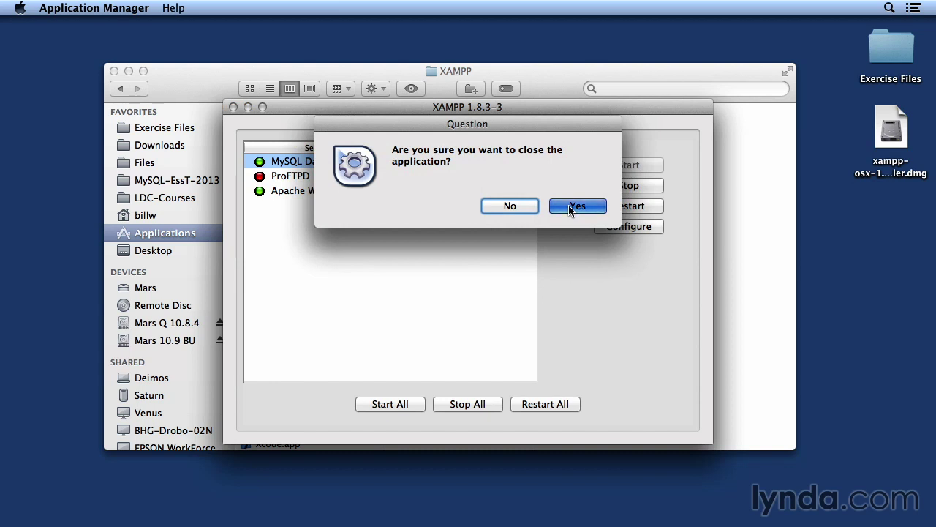
left_click(572, 208)
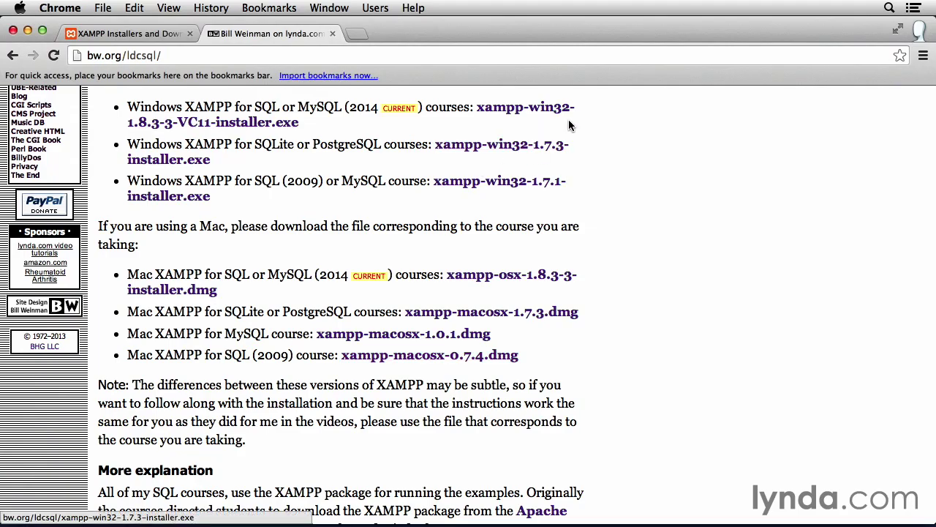
Step: Switch to Chrome, load localhost in a new tab, and choose English on the XAMPP splash page
key("super+t")
type("localhost")
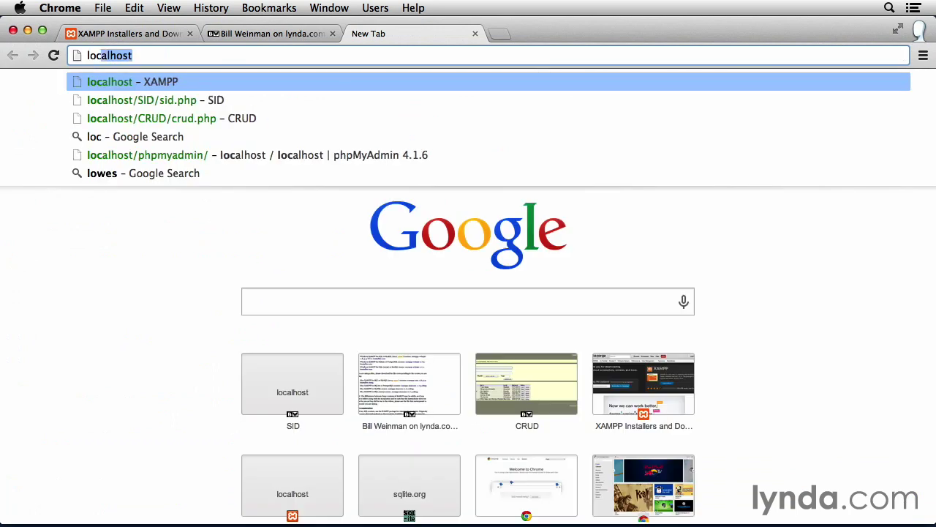
key("Return")
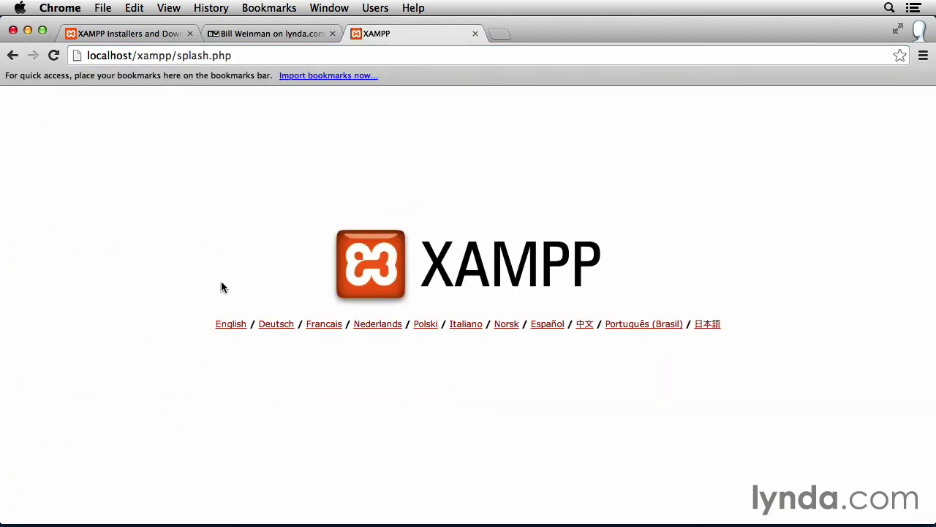
left_click(236, 331)
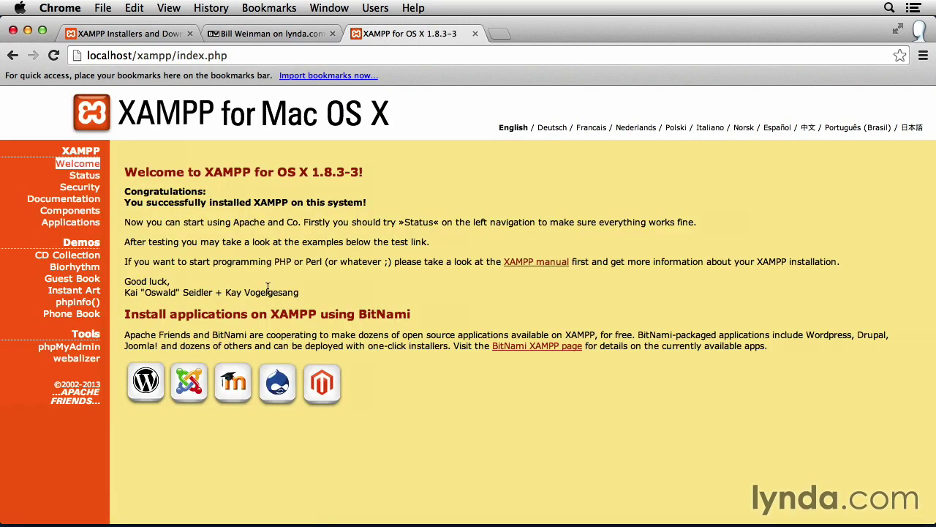
Step: Check the XAMPP Status page and the phpMyAdmin start page, and close both localhost tabs
left_click(84, 175)
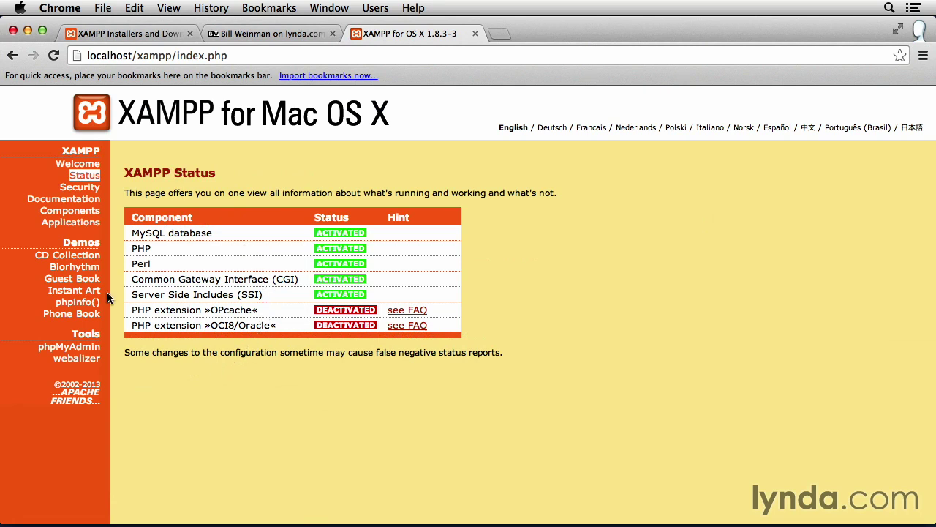
left_click(71, 349)
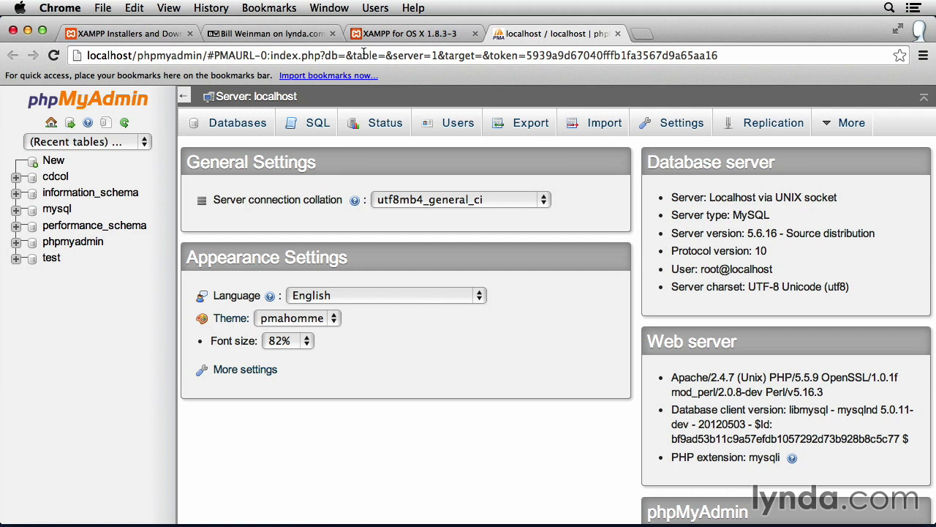
left_click(617, 34)
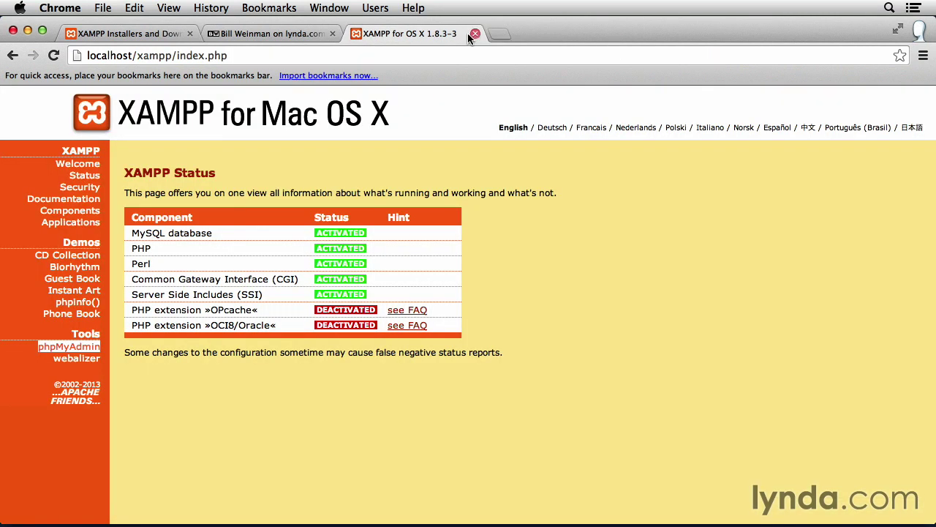
left_click(474, 34)
Step: Load localhost again in a new browser tab to reach the XAMPP welcome page
left_click(356, 34)
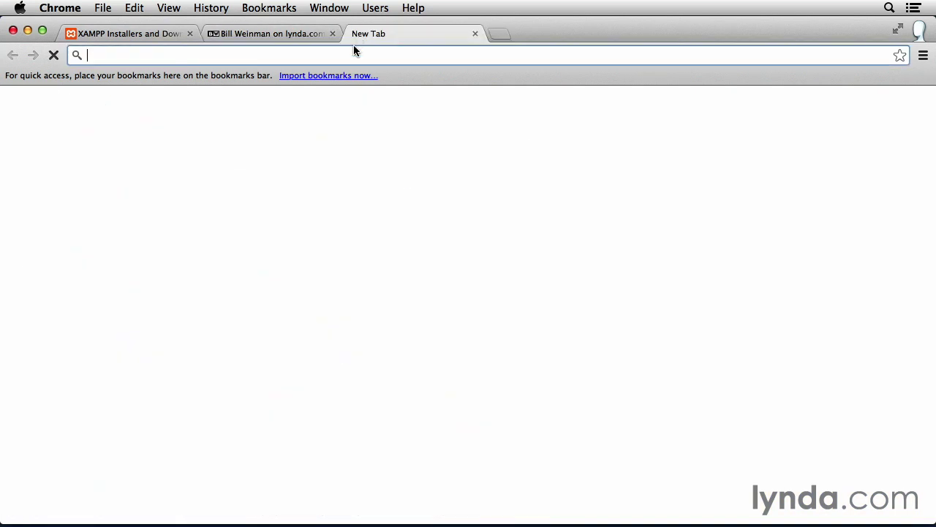
type("localhost")
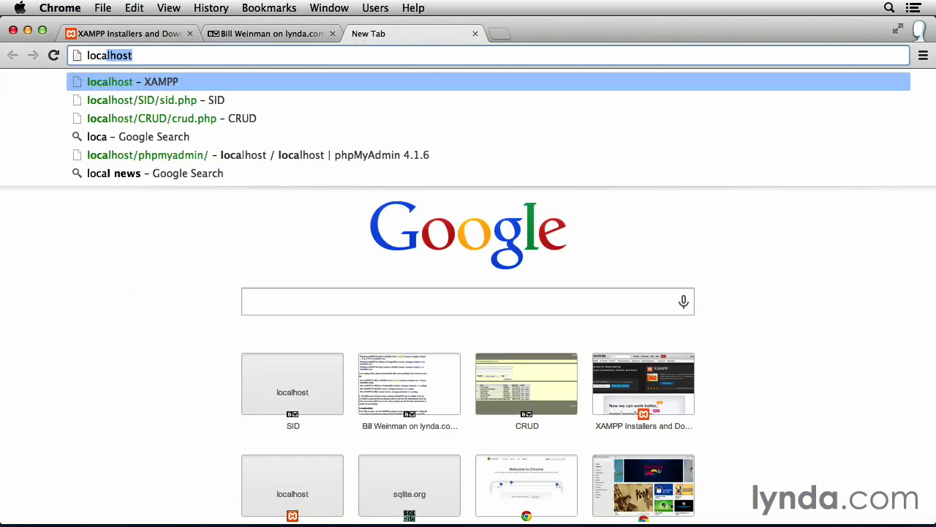
key("Return")
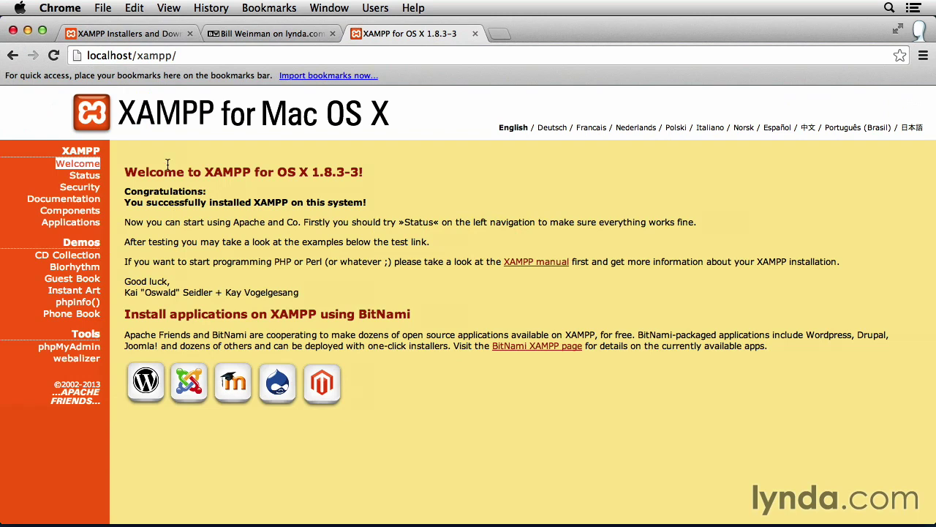
Step: View the XAMPP Status and Documentation pages, and open phpMyAdmin from the XAMPP tools
left_click(84, 176)
left_click(73, 199)
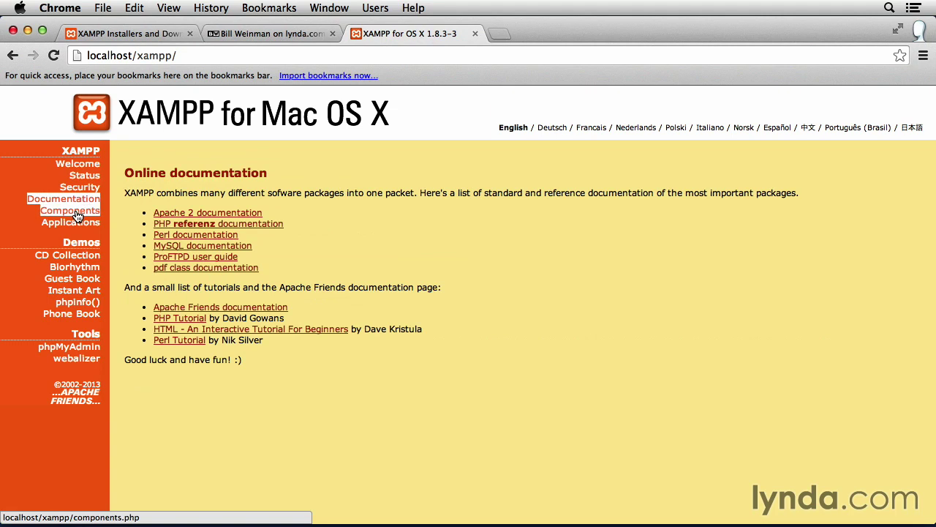
left_click(69, 347)
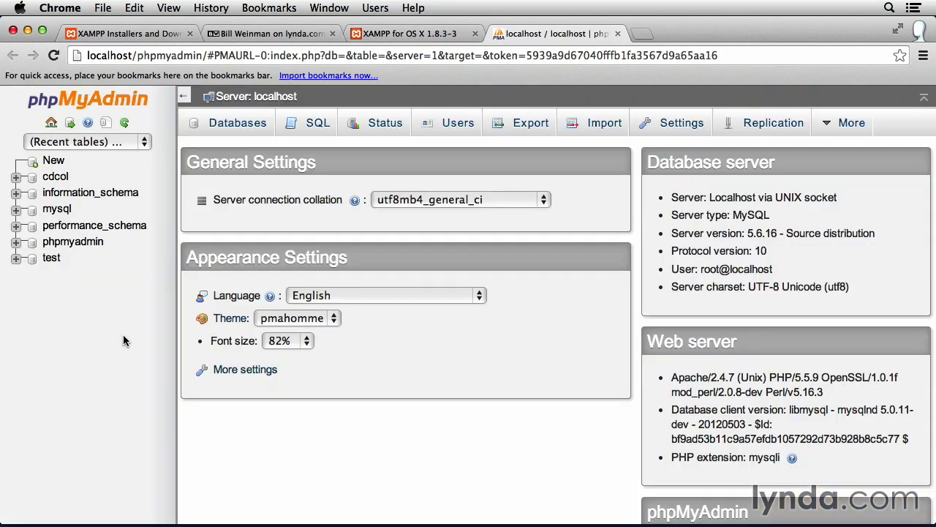